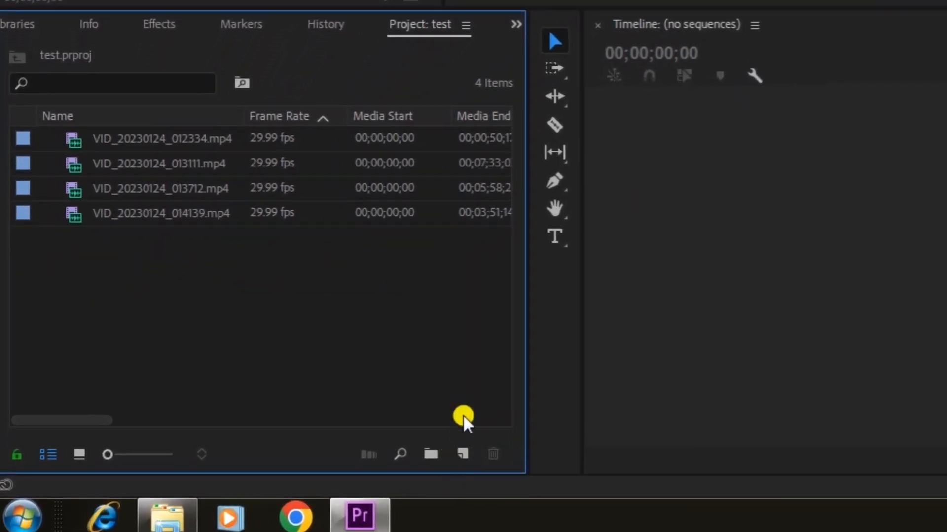
# Step: Create a new sequence from the Digital SLR 1080p DSLR 1080p30 preset and name it 'edit 01'
pyautogui.click(463, 454)
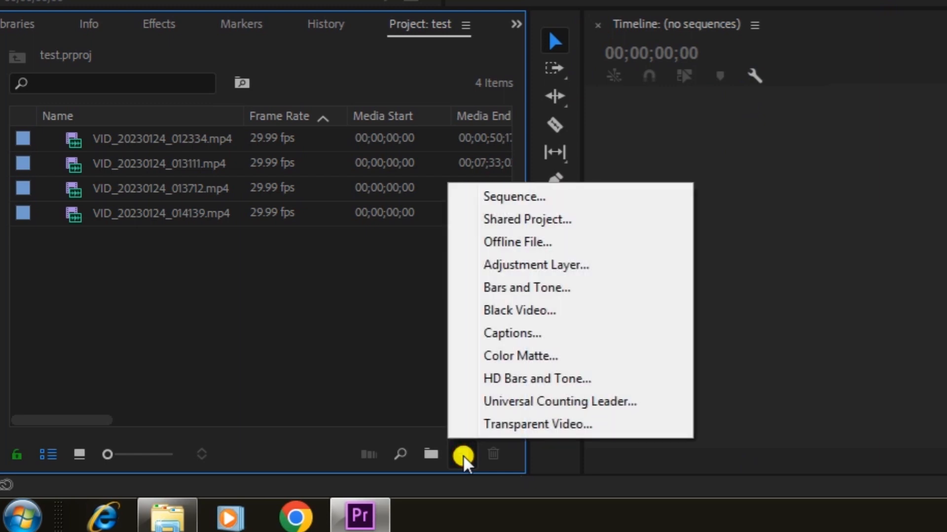
pyautogui.click(516, 197)
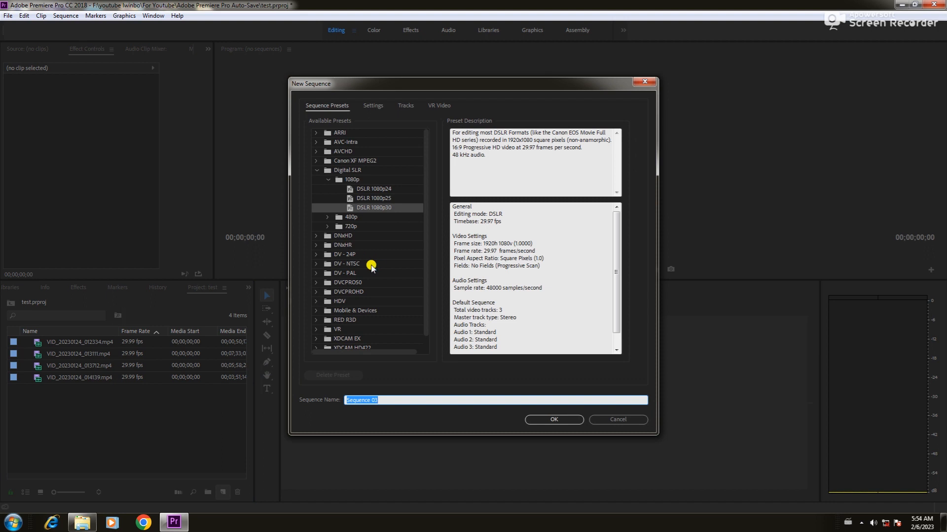
pyautogui.click(401, 260)
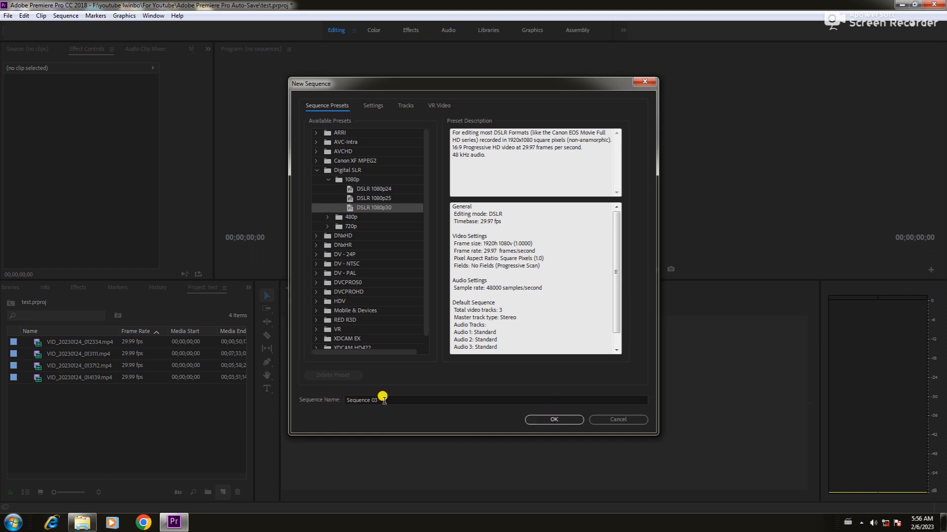
pyautogui.moveTo(380, 400); pyautogui.dragTo(329, 393)
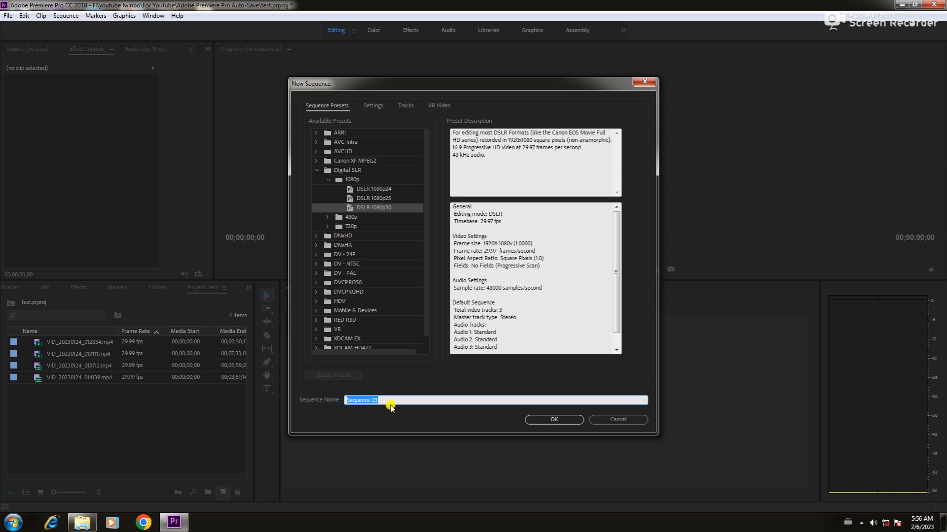
pyautogui.write('edit 01')
pyautogui.click(562, 421)
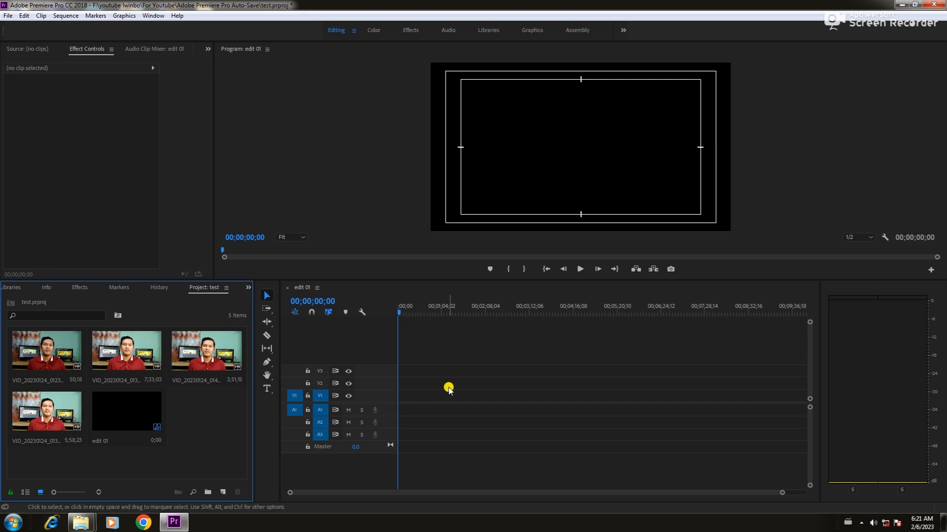
# Step: Place the first clip at 00;00 on V1/A1 of edit 01, keeping existing sequence settings
pyautogui.click(47, 363)
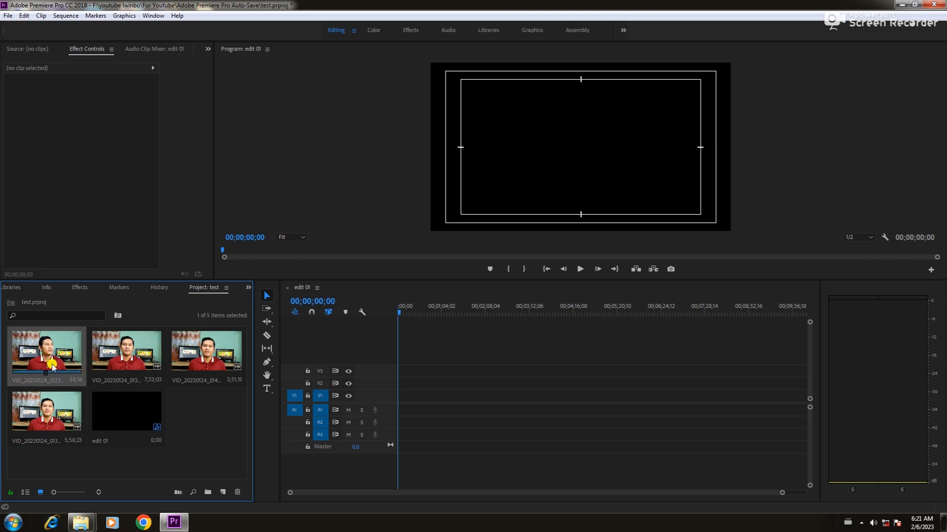
pyautogui.moveTo(42, 363); pyautogui.dragTo(371, 401)
pyautogui.moveTo(45, 362); pyautogui.dragTo(395, 400)
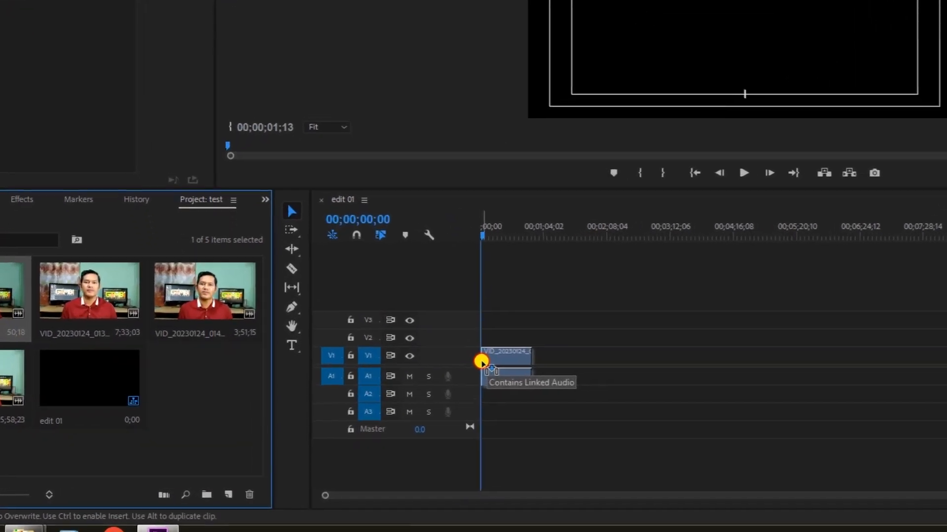
pyautogui.moveTo(481, 362); pyautogui.dragTo(483, 359)
pyautogui.moveTo(622, 295); pyautogui.dragTo(629, 262)
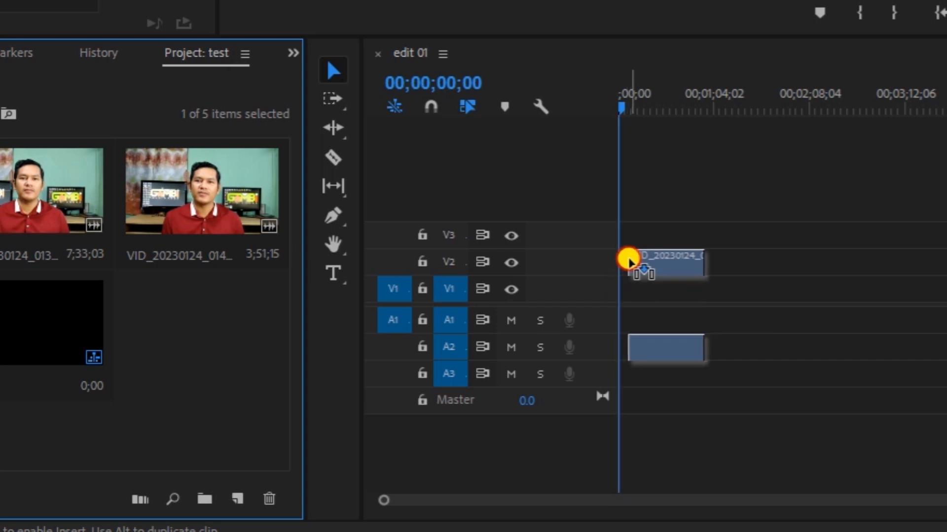
pyautogui.moveTo(628, 261); pyautogui.dragTo(620, 285)
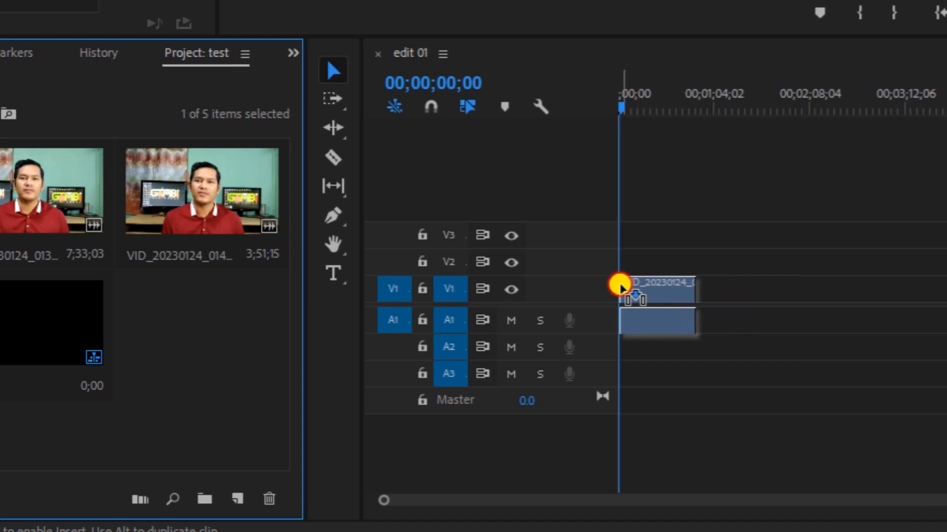
pyautogui.moveTo(620, 286)
pyautogui.mouseDown()
pyautogui.moveTo(629, 288)
pyautogui.moveTo(604, 292)
pyautogui.mouseUp()
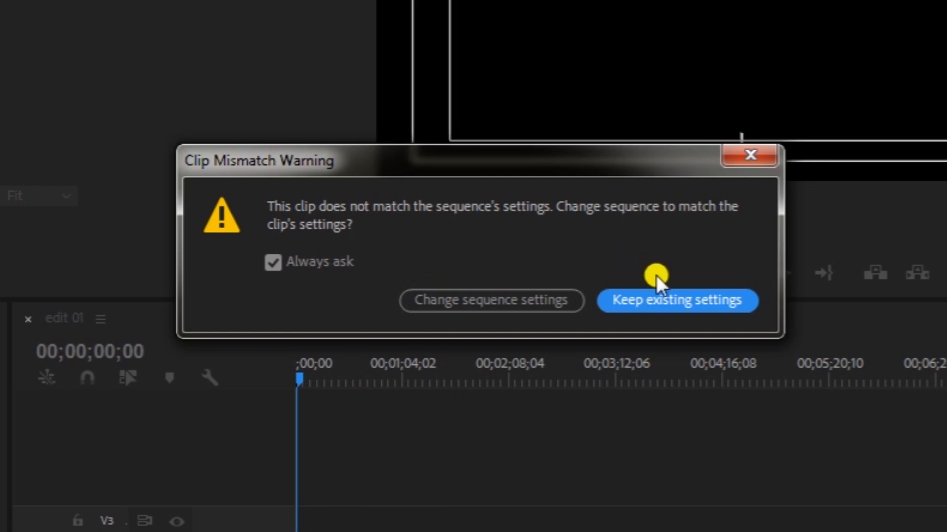
pyautogui.click(671, 303)
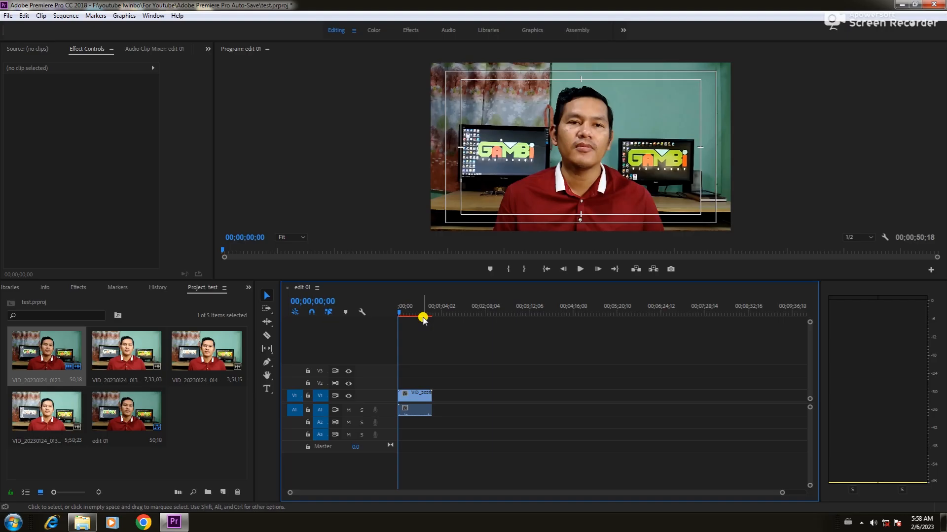
# Step: Scrub into the first clip, then add a DSLR 1080p30 sequence named 'edit 02'
pyautogui.moveTo(402, 313); pyautogui.dragTo(410, 314)
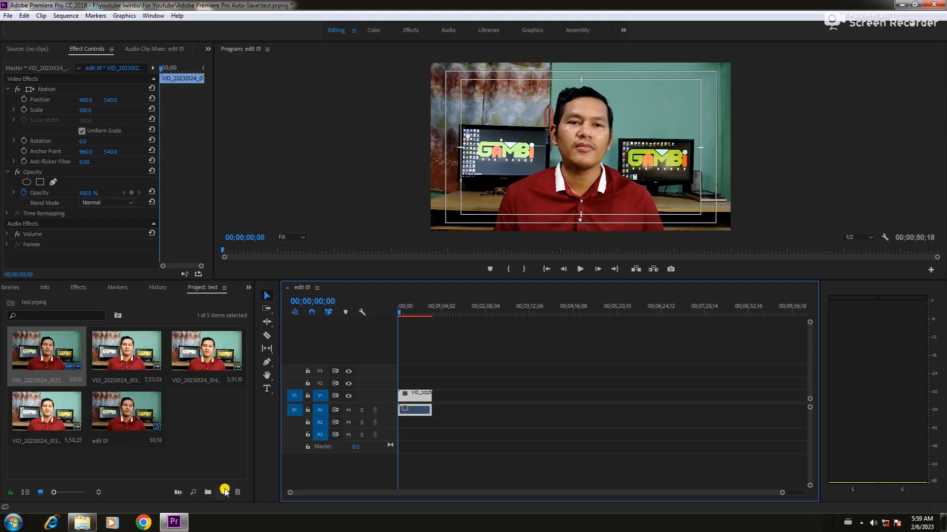
pyautogui.click(224, 494)
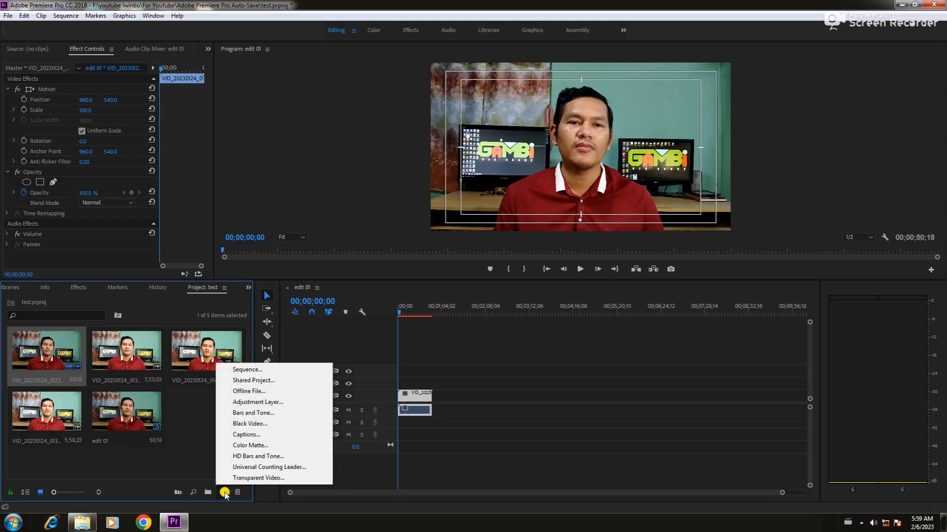
pyautogui.click(255, 371)
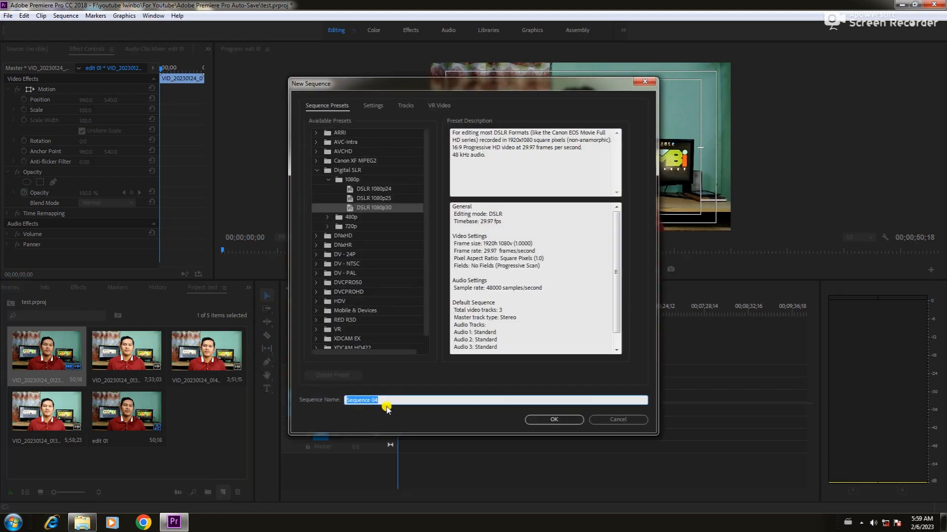
pyautogui.write('edit 02')
pyautogui.click(561, 420)
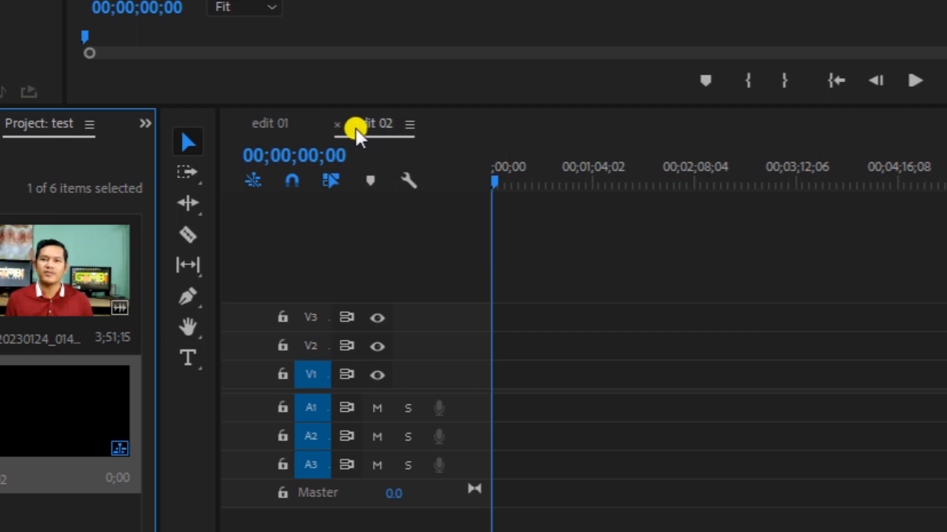
pyautogui.click(265, 123)
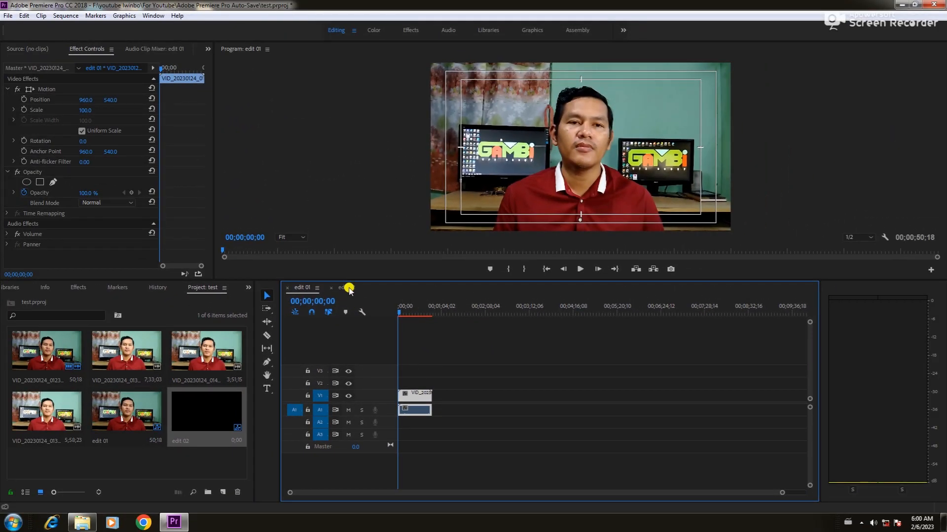
pyautogui.click(345, 288)
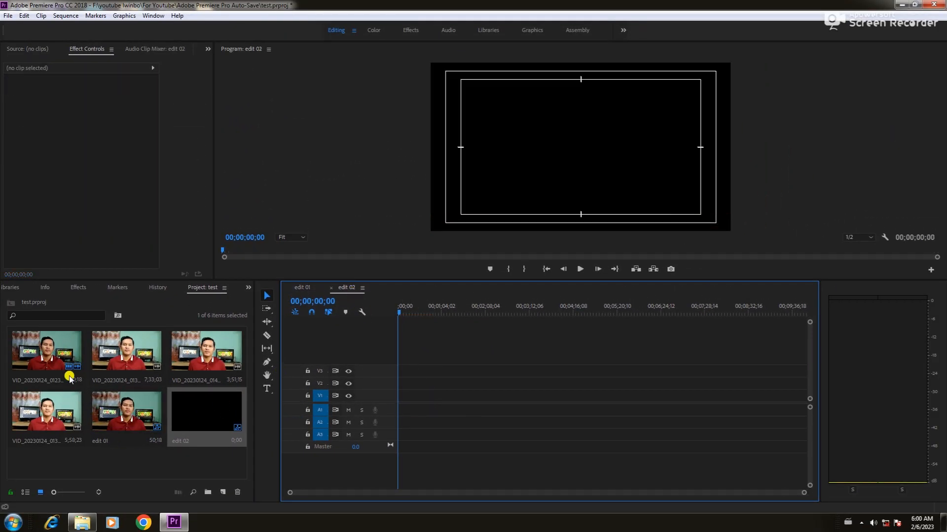
pyautogui.click(99, 348)
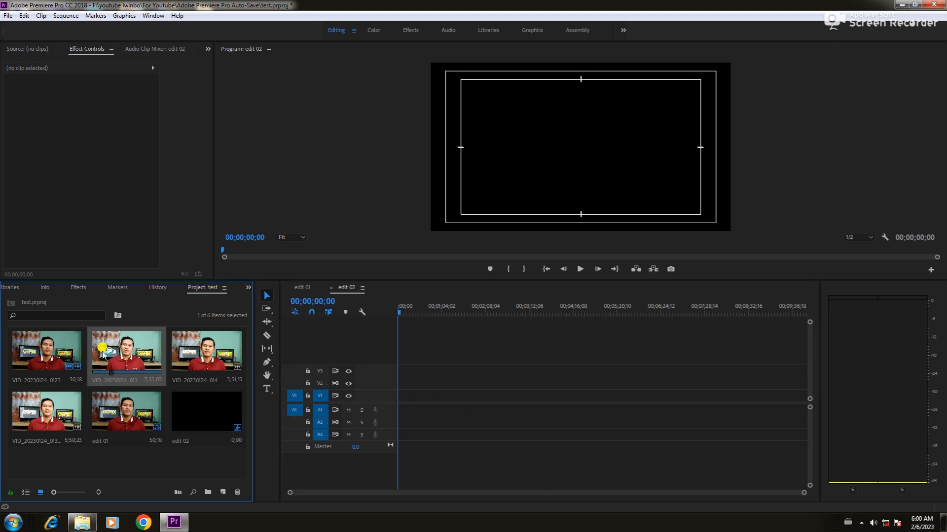
# Step: Drop the 7;33;03 clip onto V1 of edit 02 and change the sequence settings to match it
pyautogui.moveTo(102, 353); pyautogui.dragTo(397, 396)
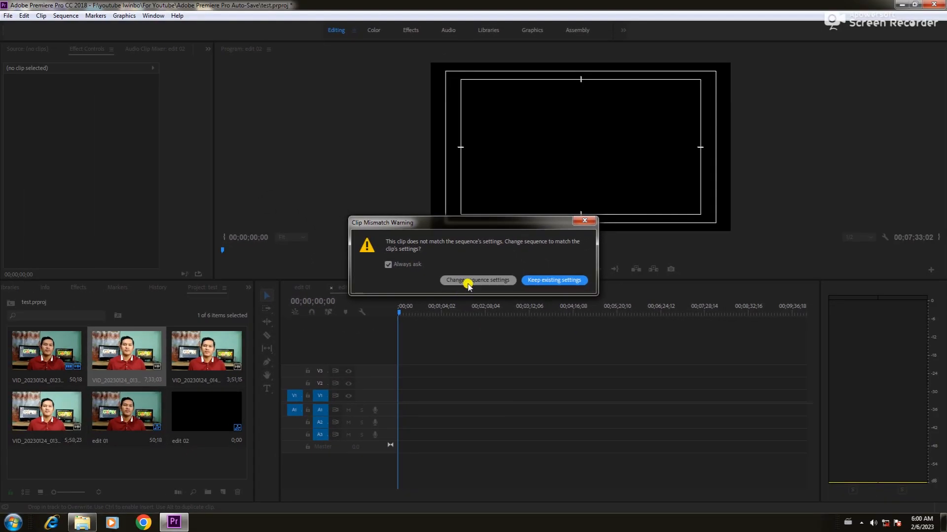
pyautogui.click(468, 280)
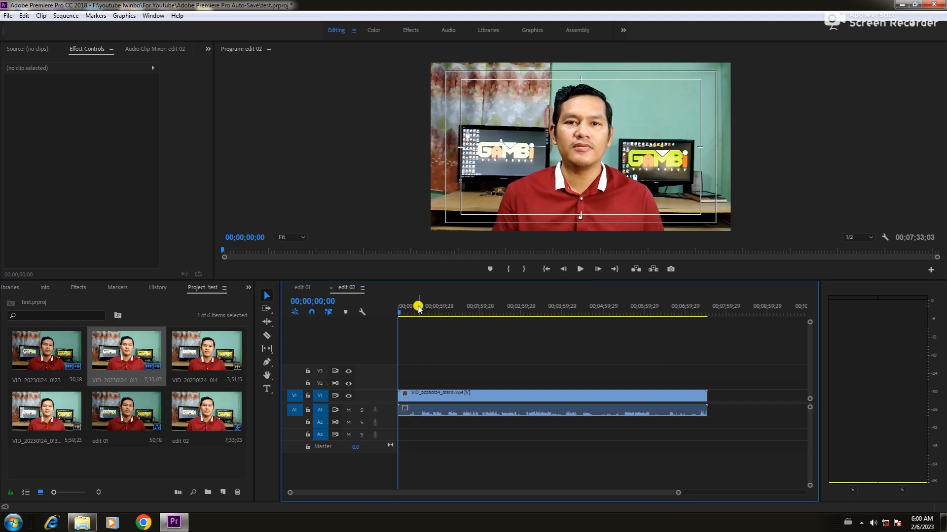
pyautogui.click(420, 400)
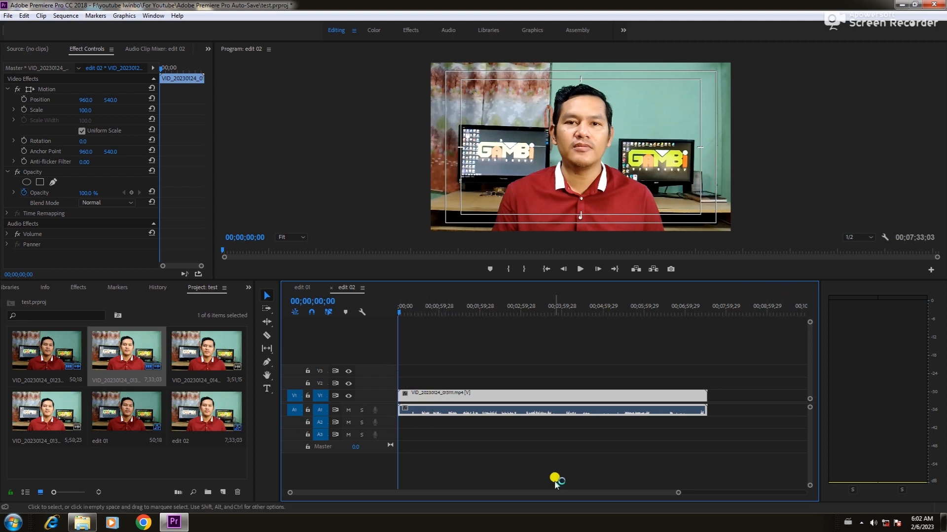
pyautogui.click(306, 288)
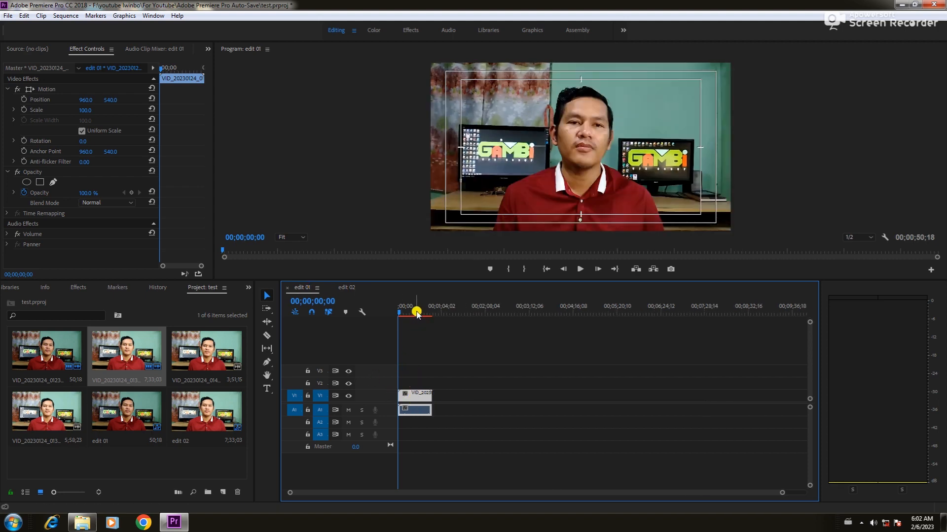
pyautogui.click(348, 289)
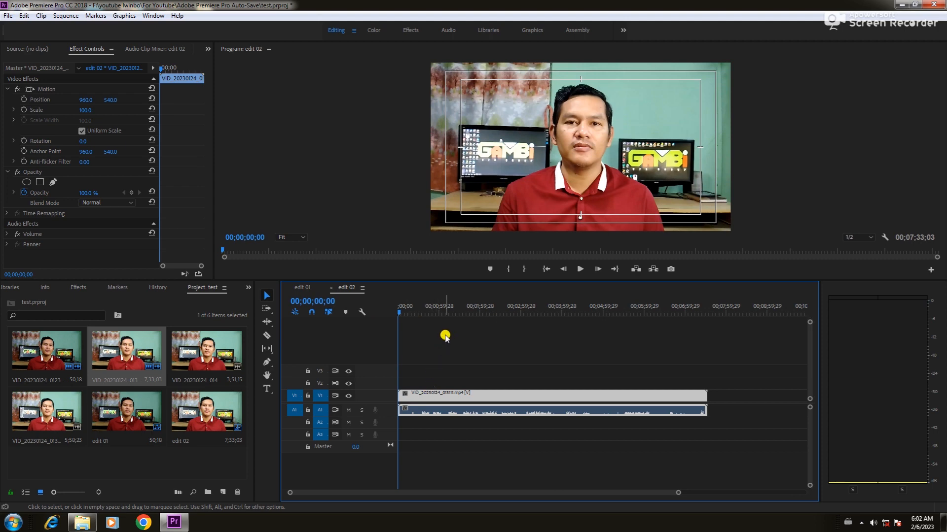
pyautogui.click(410, 307)
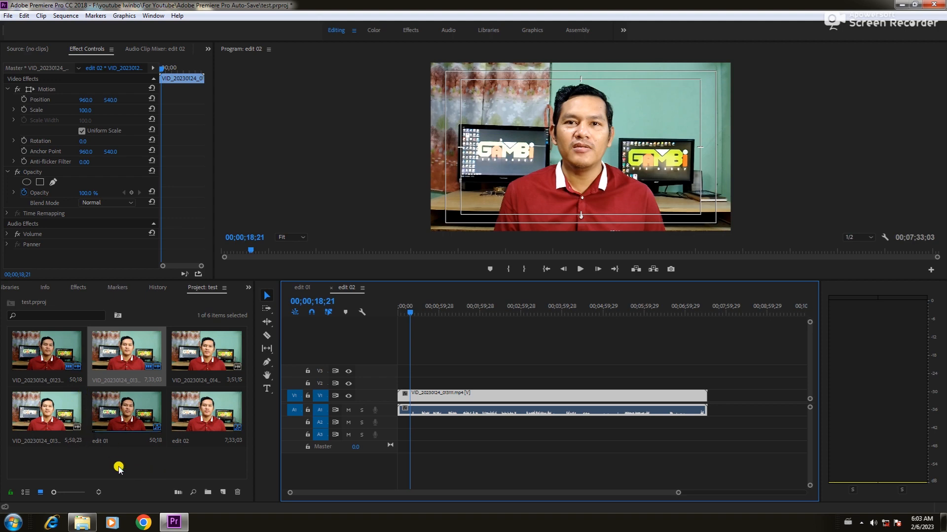
# Step: Drag the 50;18 clip onto New Item to create sequence VID_20230124_012334
pyautogui.click(38, 378)
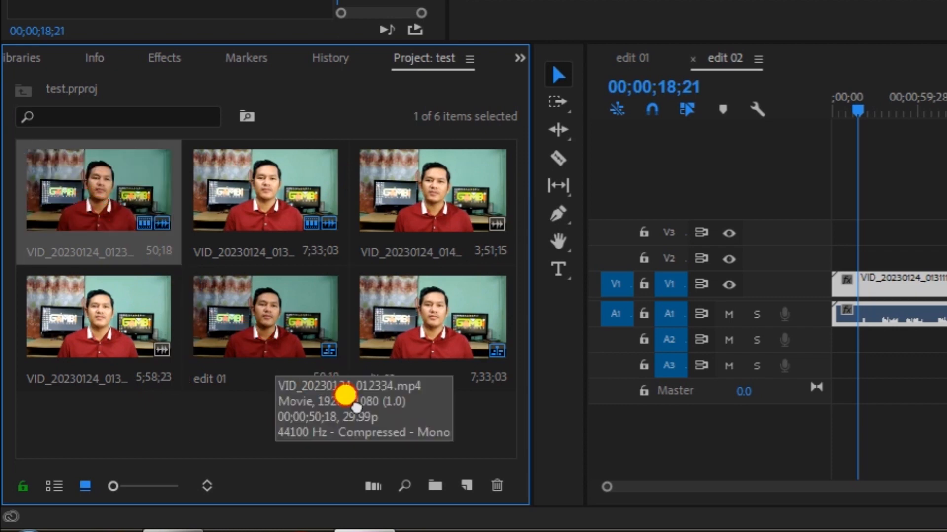
pyautogui.moveTo(356, 407); pyautogui.dragTo(472, 488)
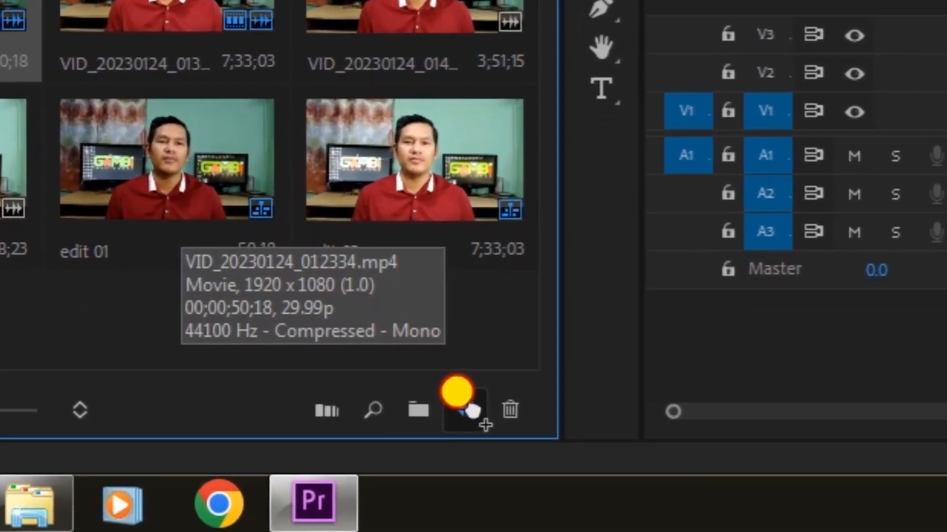
pyautogui.moveTo(473, 412); pyautogui.dragTo(473, 412)
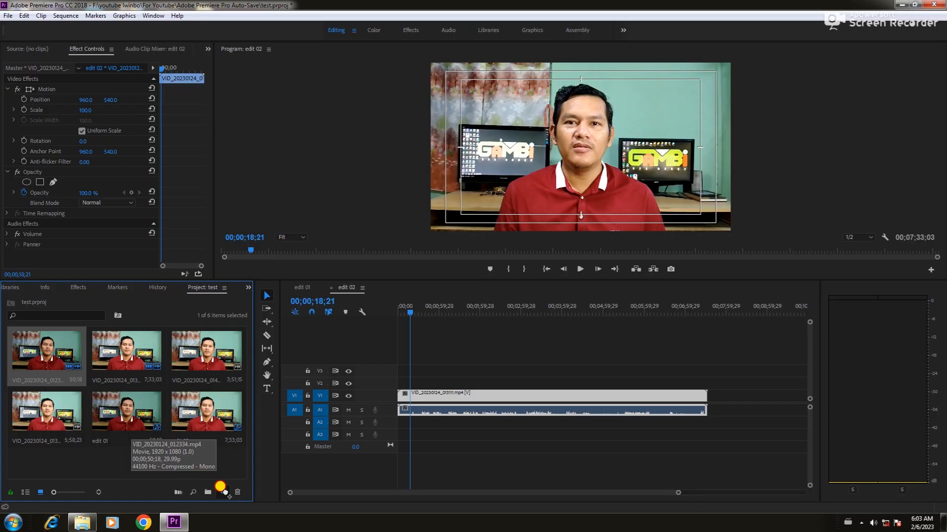
pyautogui.moveTo(220, 487); pyautogui.dragTo(223, 490)
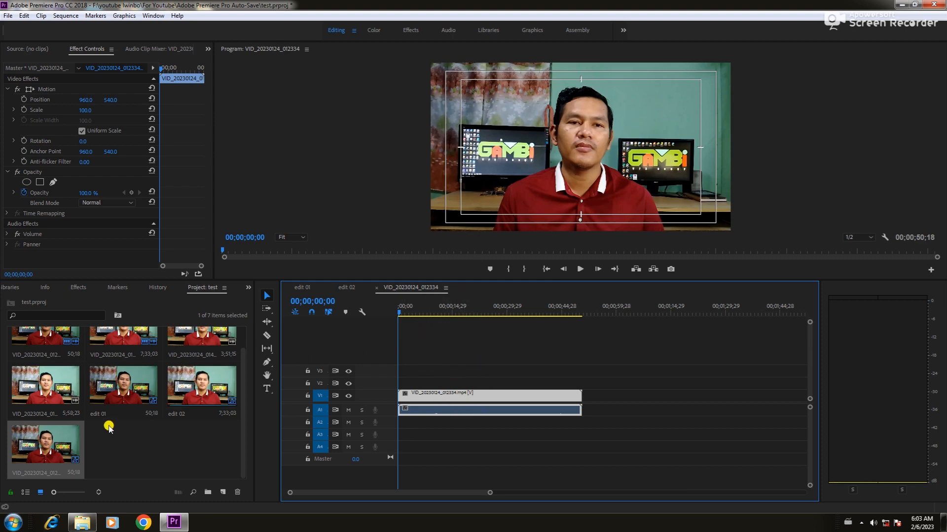
pyautogui.scroll(1, 120, 432)
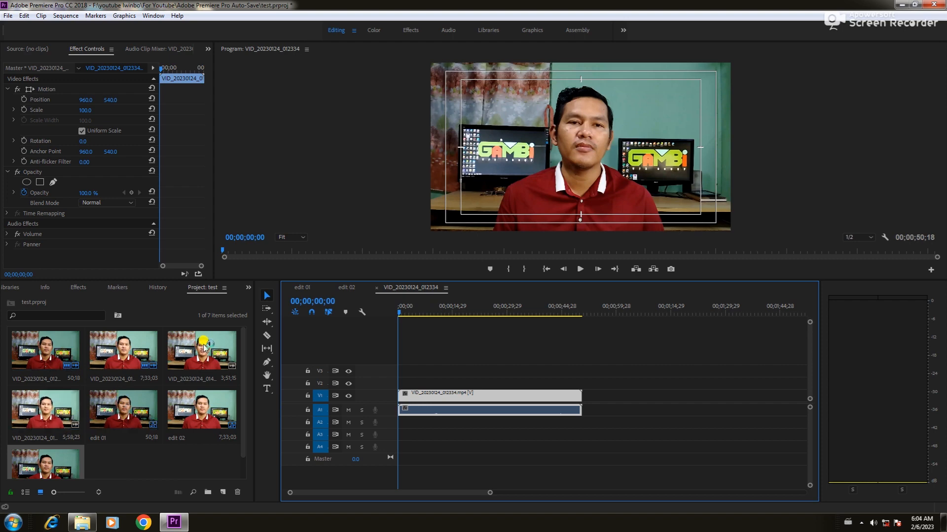
pyautogui.scroll(-1, 179, 431)
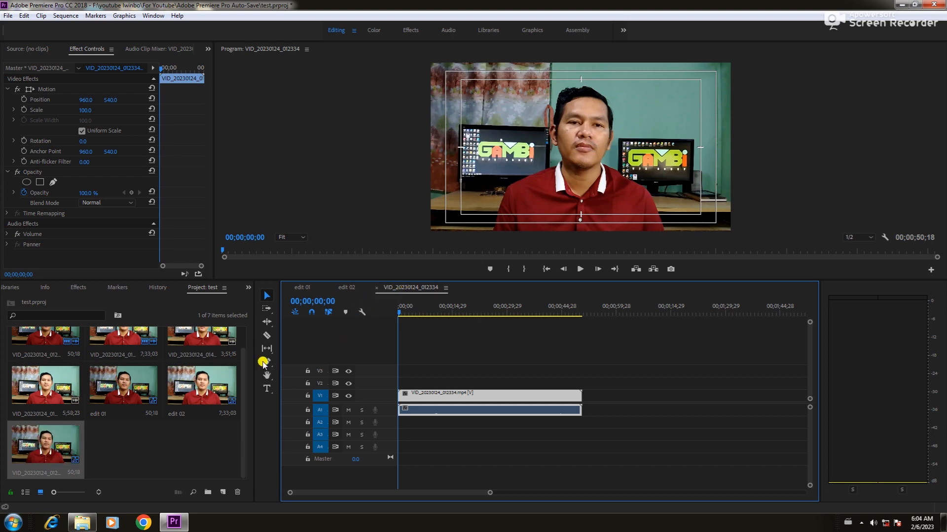
# Step: Rename the VID_20230124_012334 sequence to 'edit 03'
pyautogui.click(39, 473)
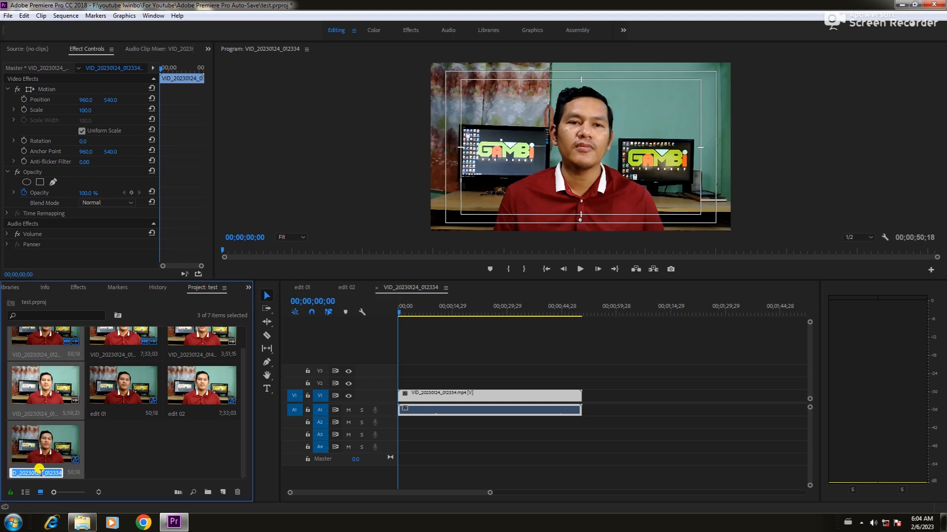
pyautogui.write('edit 03')
pyautogui.press('Return')
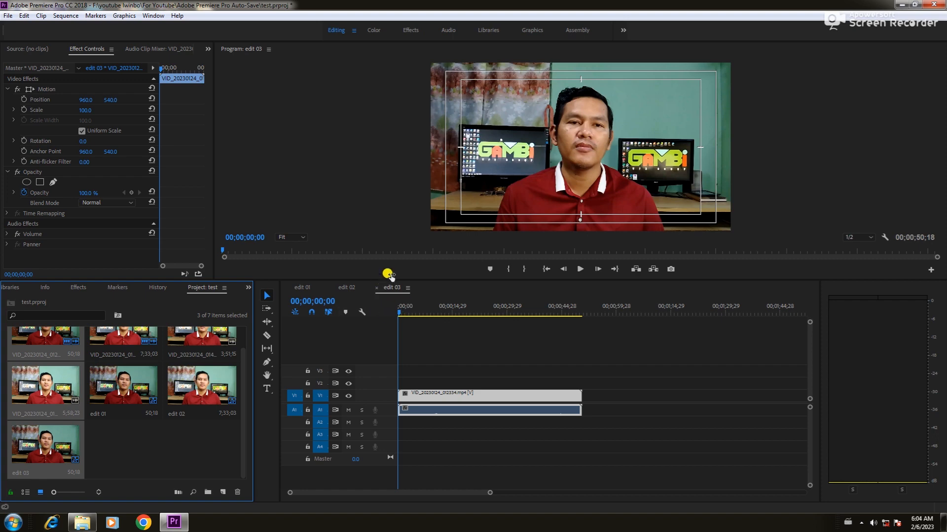
# Step: Switch the timeline between edit 01, edit 02 and edit 03 to check each sequence
pyautogui.click(302, 290)
pyautogui.click(351, 290)
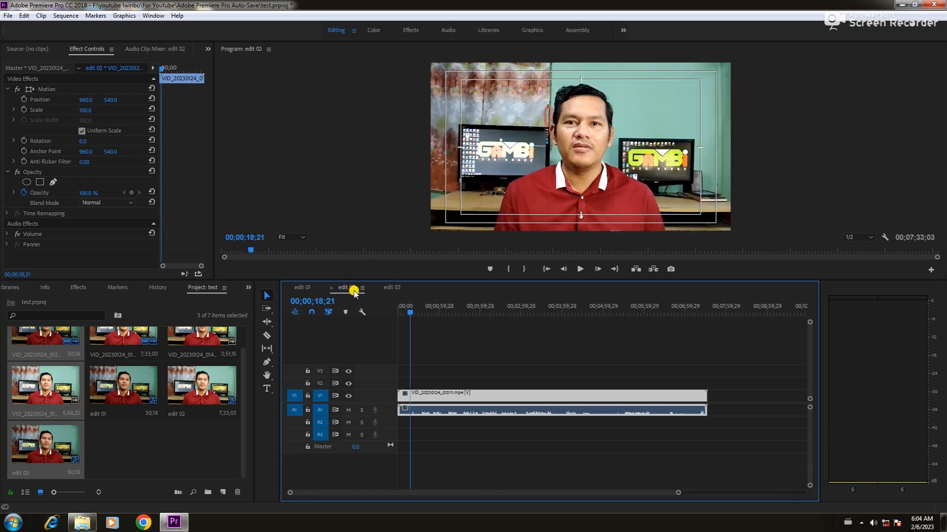
pyautogui.click(393, 287)
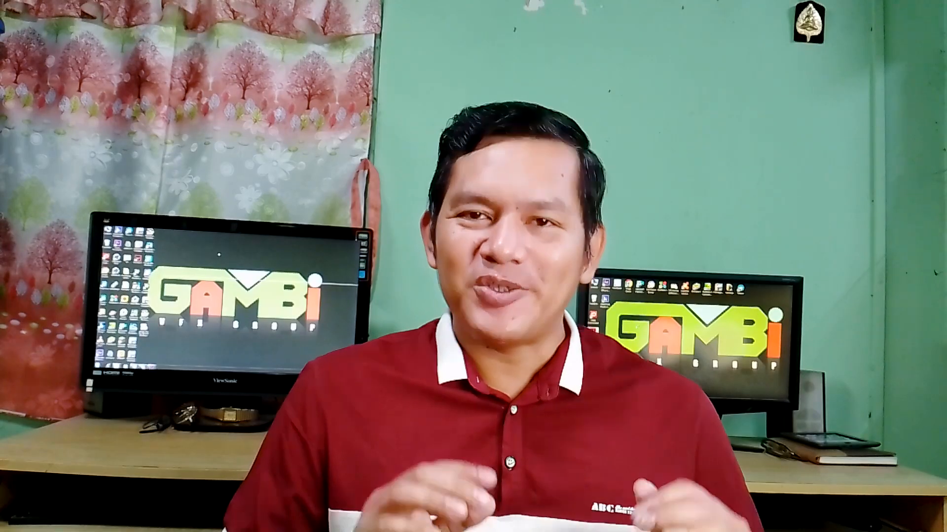